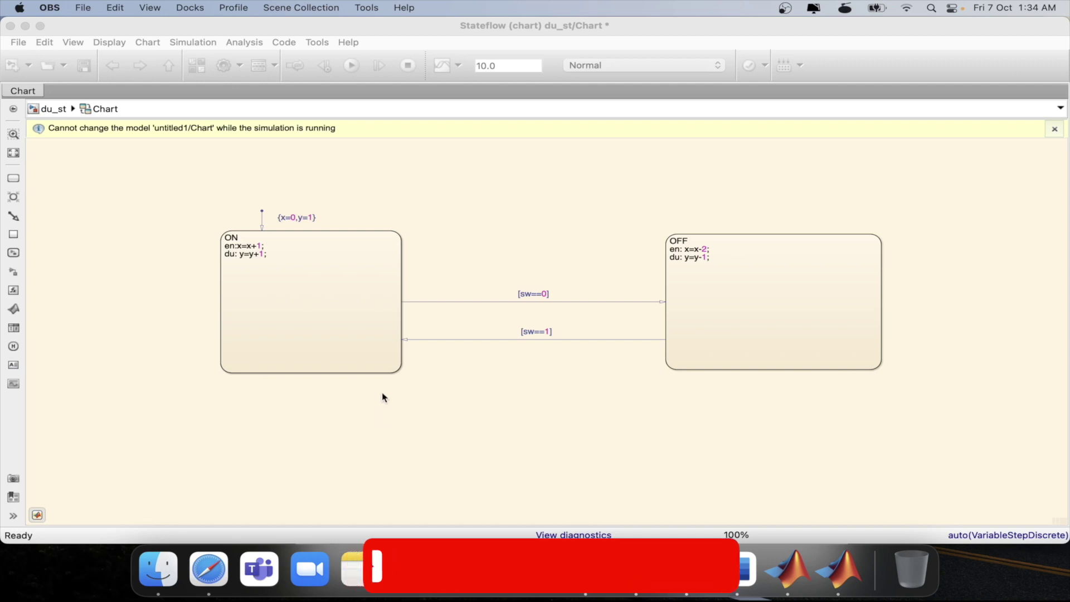
- Add the exit action 'ex: x=0; y=1;' to both the ON and OFF state labels
click(269, 254)
text(ex:)
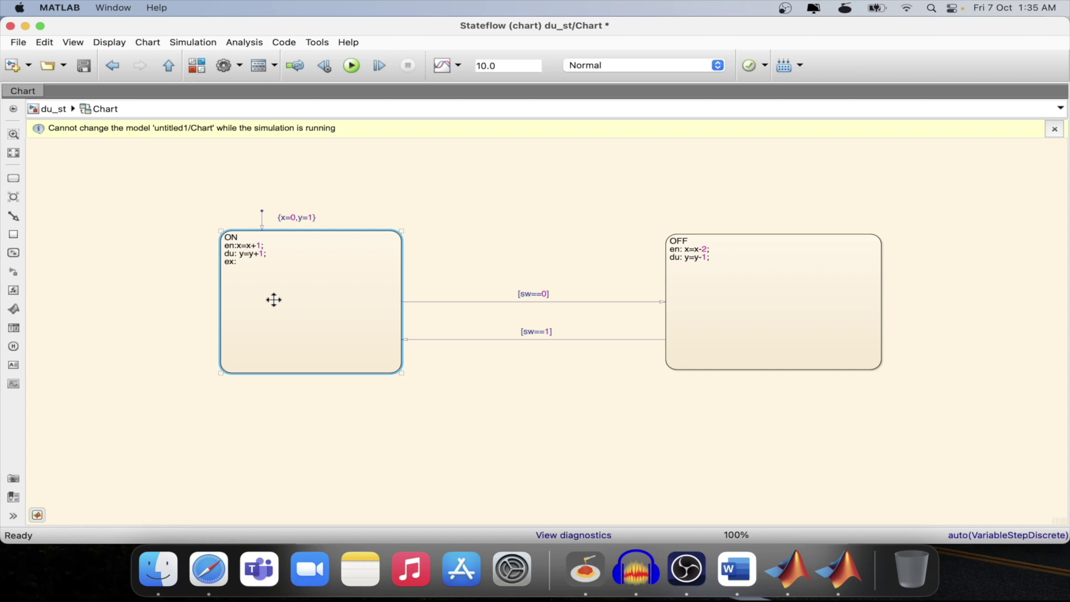
text( x)
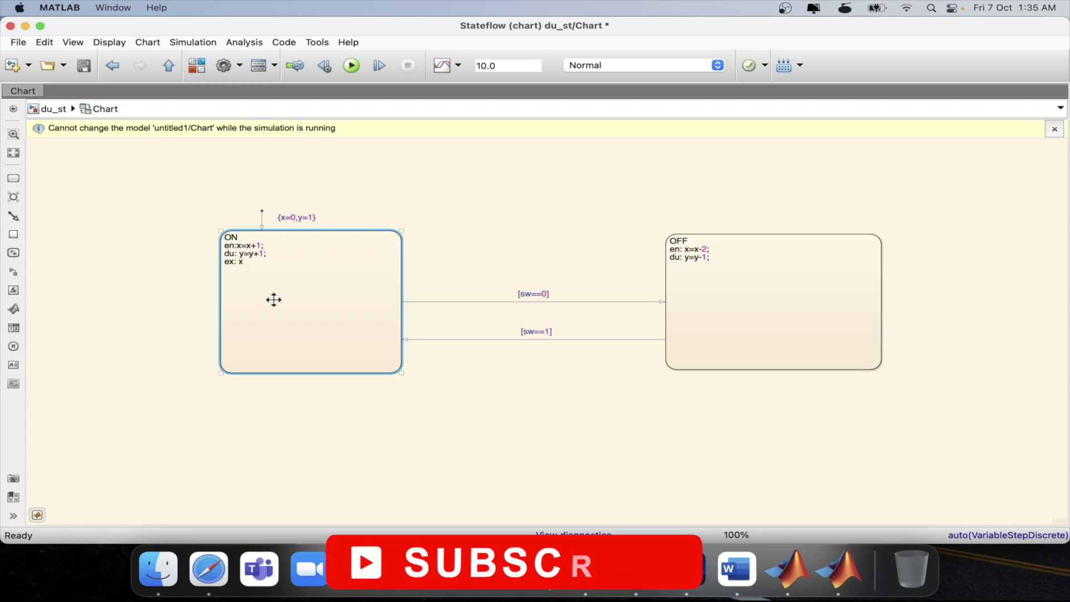
text(=0)
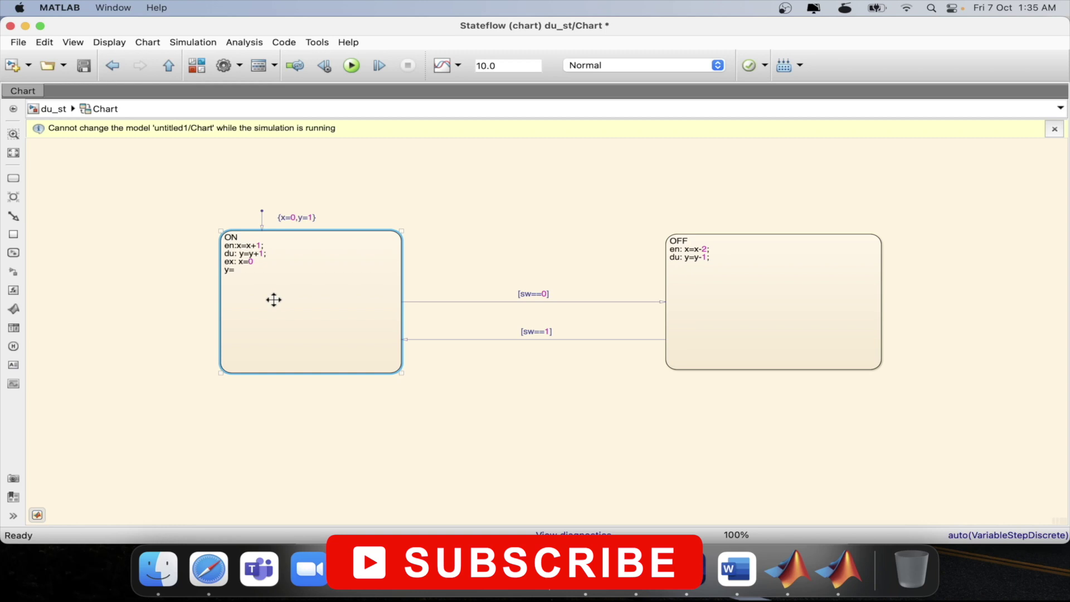
click(460, 360)
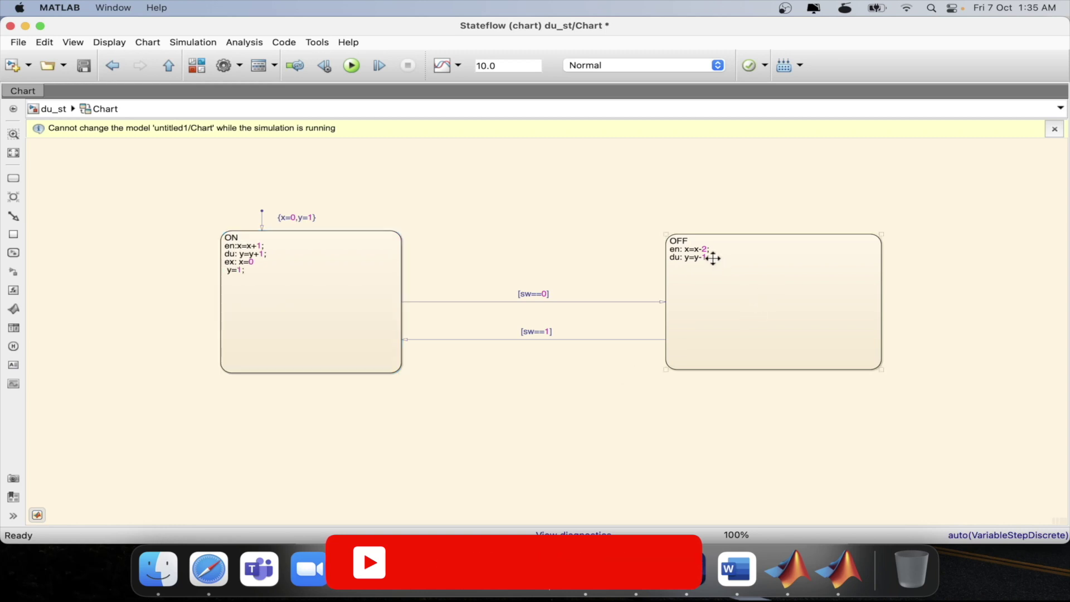
click(709, 258)
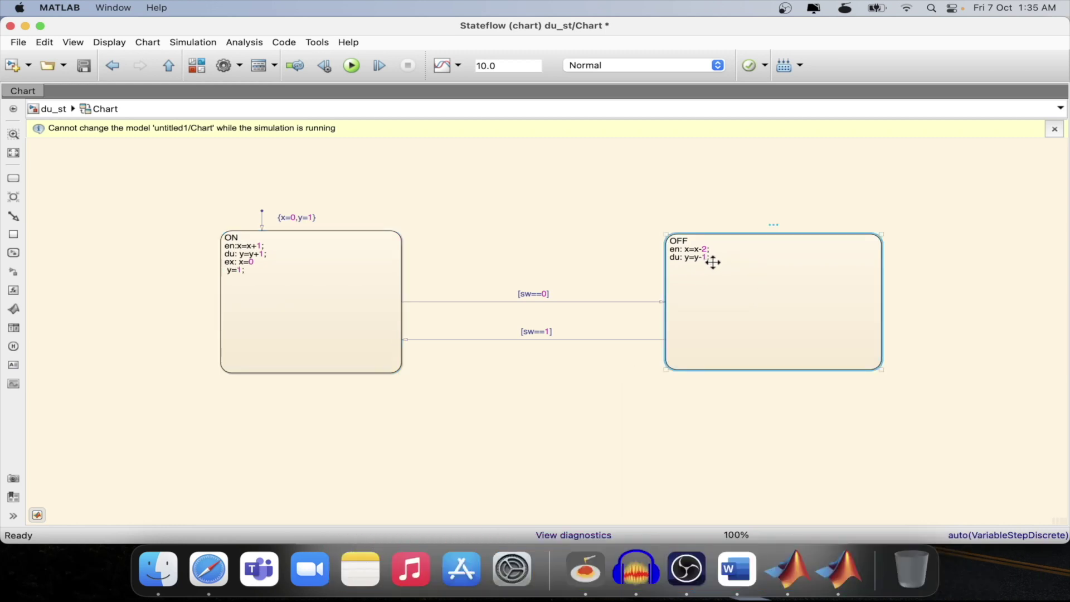
click(709, 258)
text(ex: x=0;)
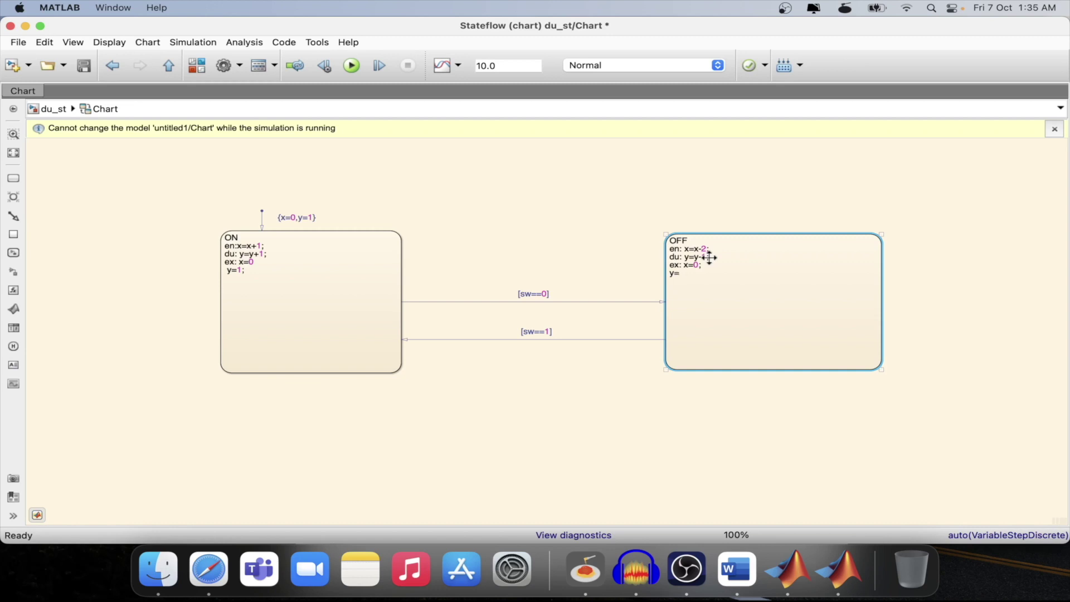
click(623, 437)
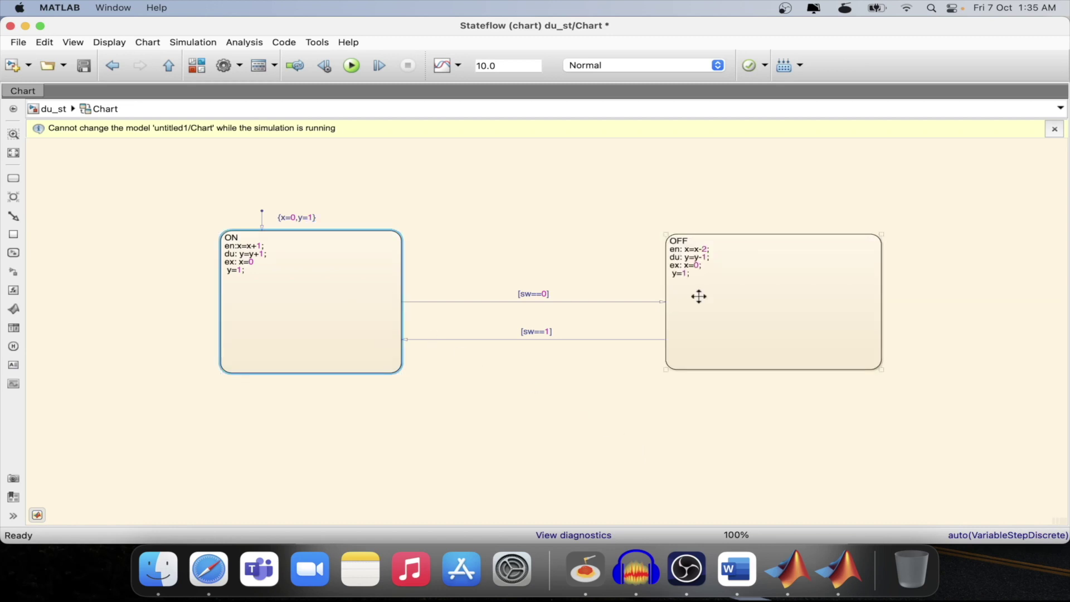
click(699, 296)
- Start the simulation paused, go up to du_st, and step until y reaches 9 with x at 1
click(304, 306)
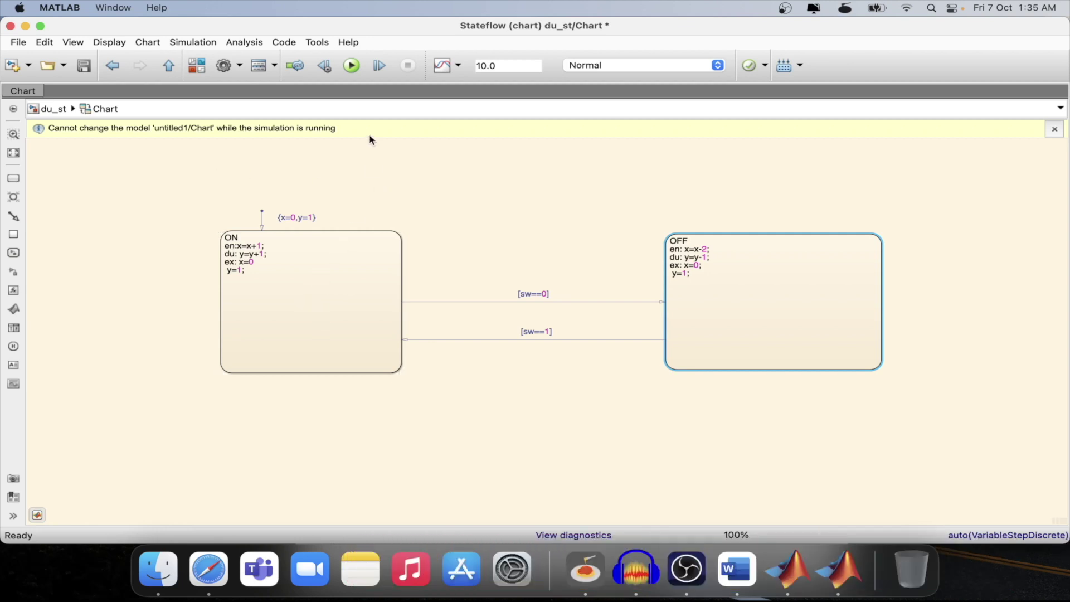
click(380, 66)
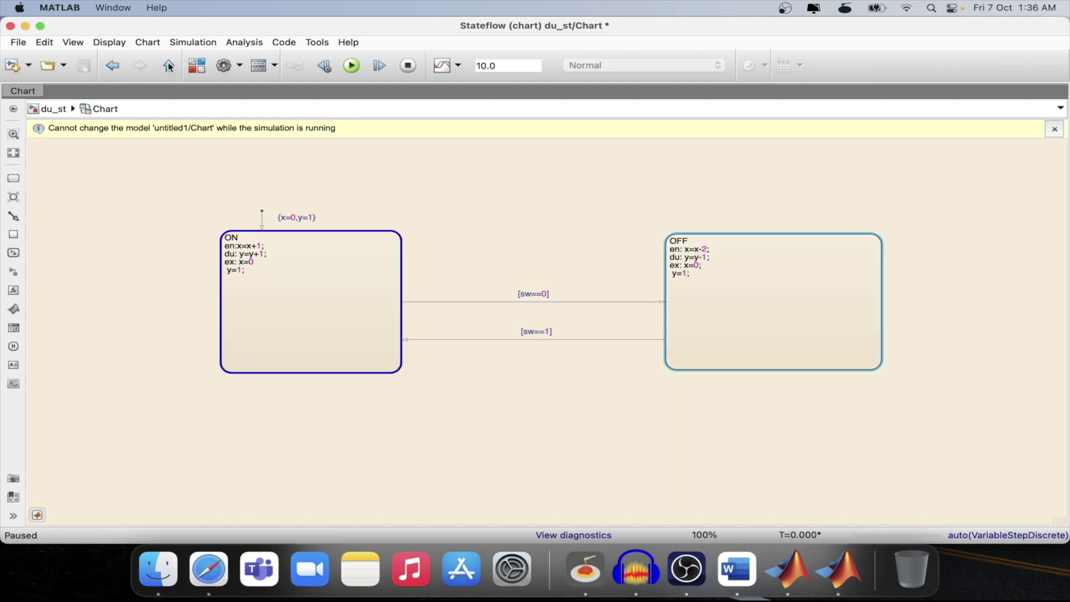
click(168, 65)
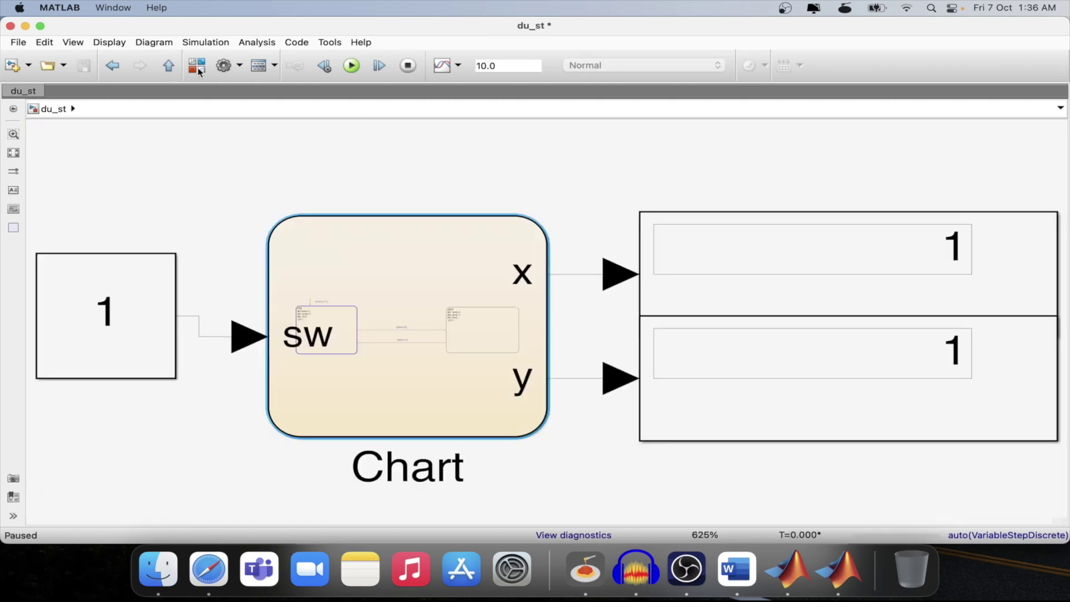
click(381, 65)
click(380, 65)
click(380, 65)
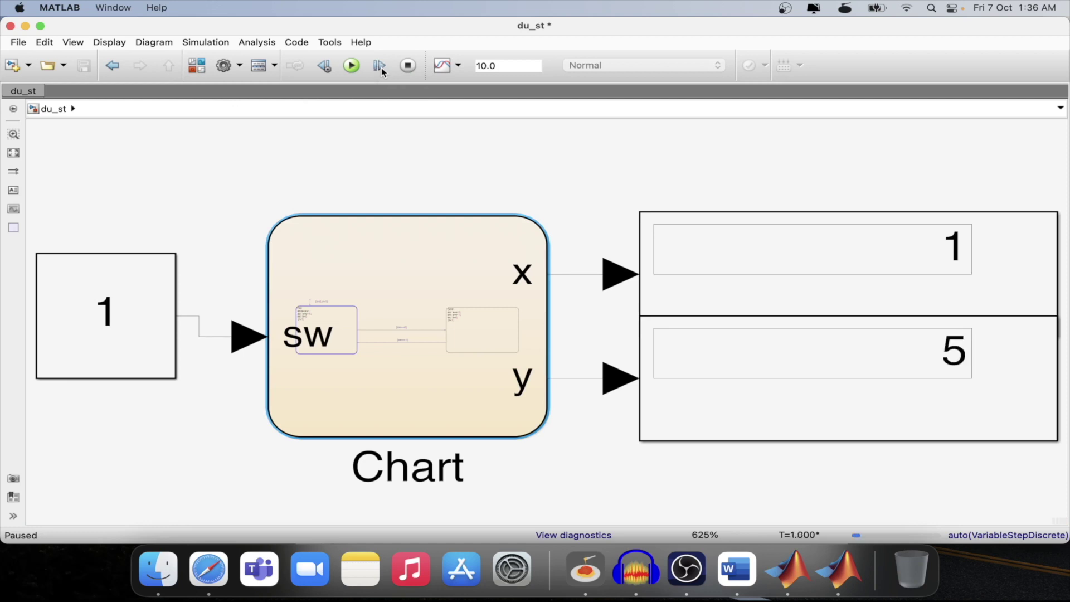
- Set the switch Constant value to 0, view the chart, and return to du_st
double_click(110, 309)
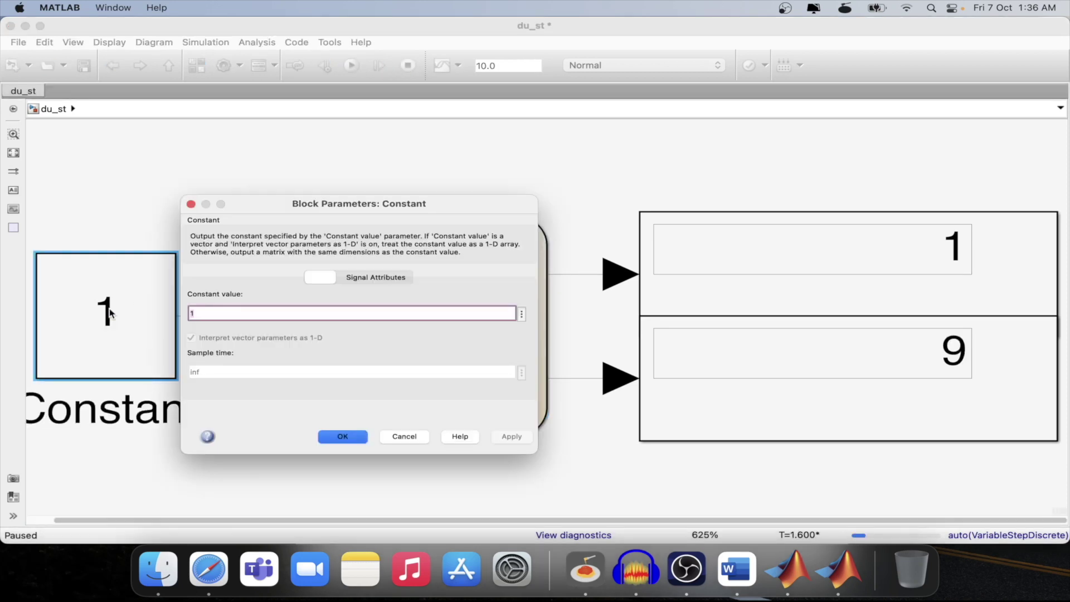
text(0)
key(Return)
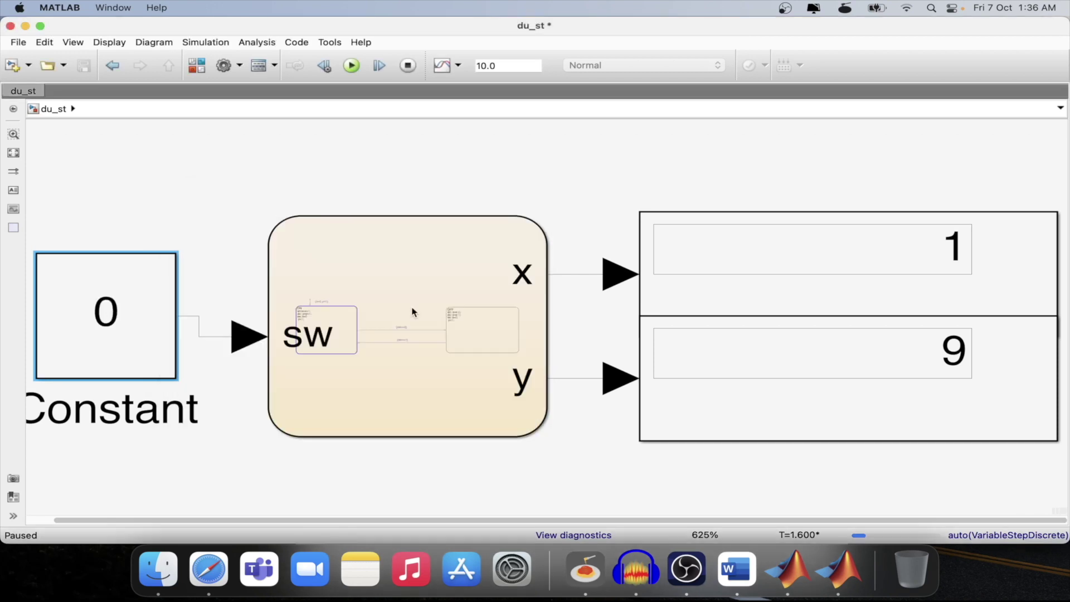
double_click(413, 310)
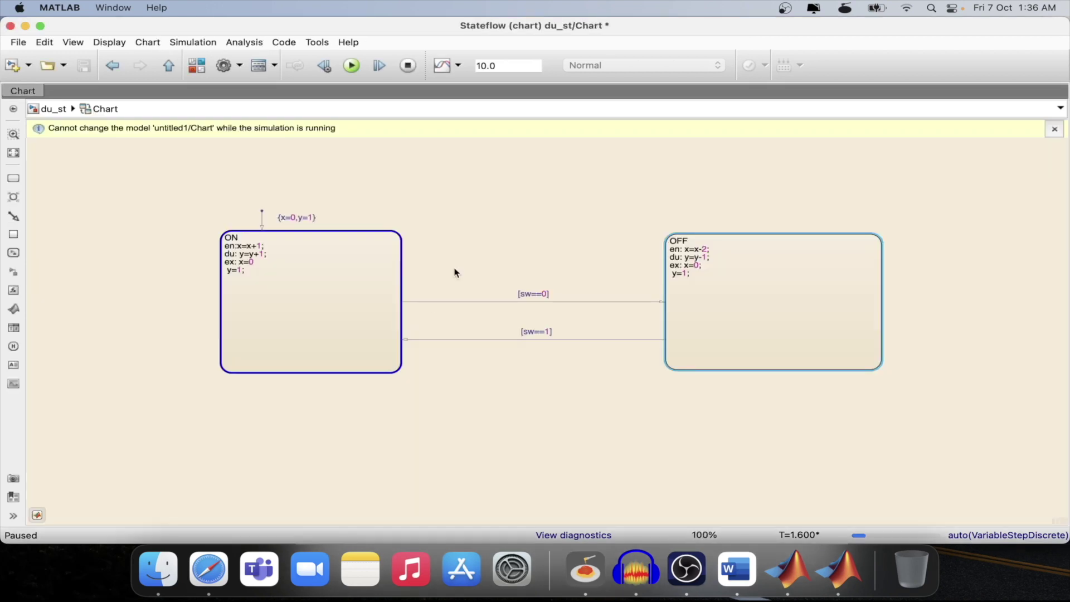
click(168, 66)
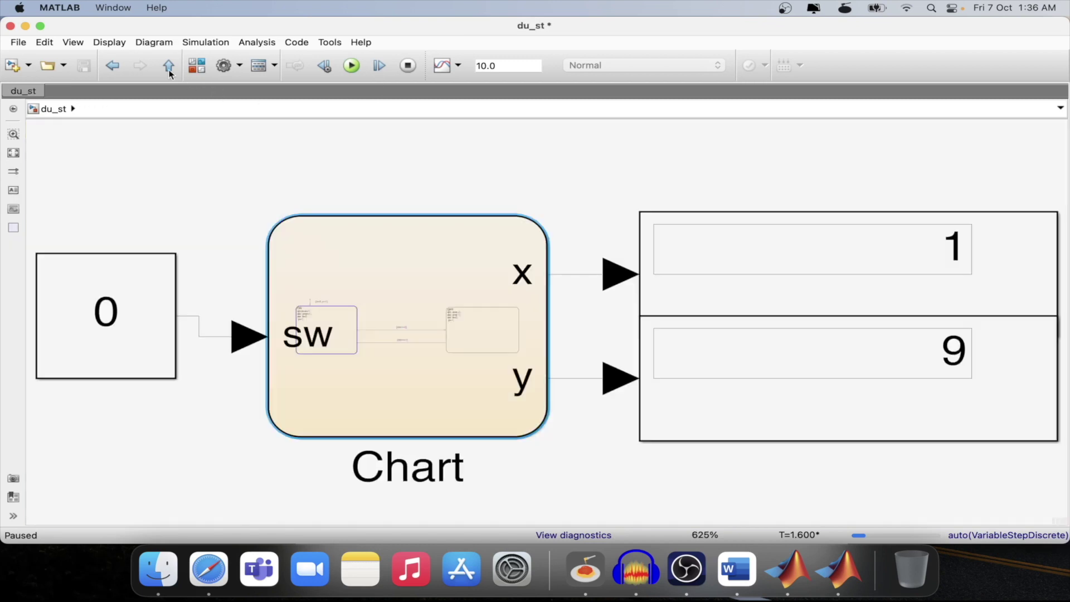
- Check the x and y displays and the chart's state data
click(870, 382)
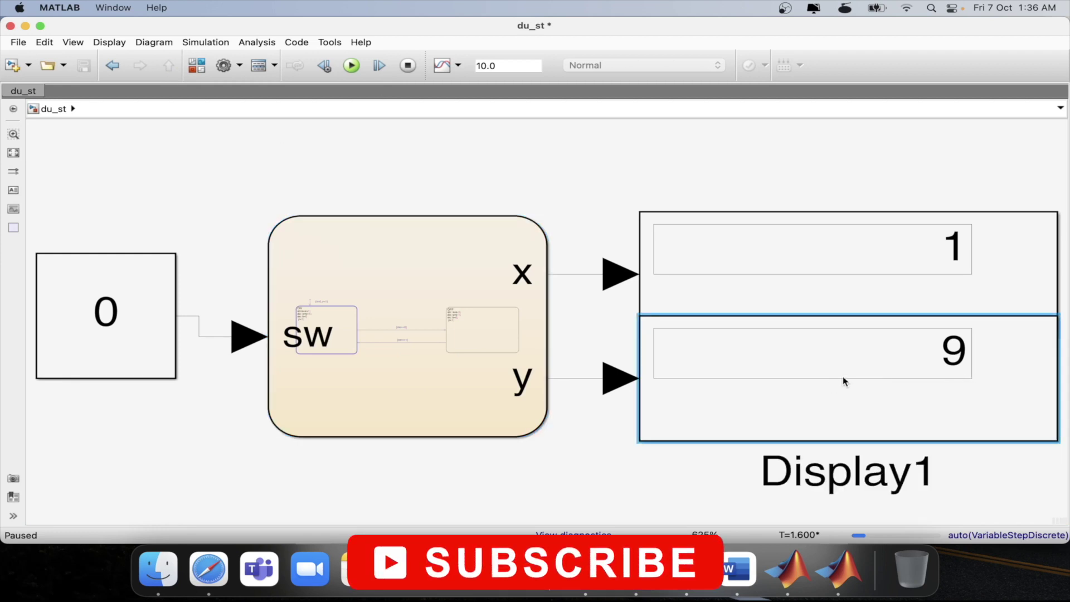
click(838, 283)
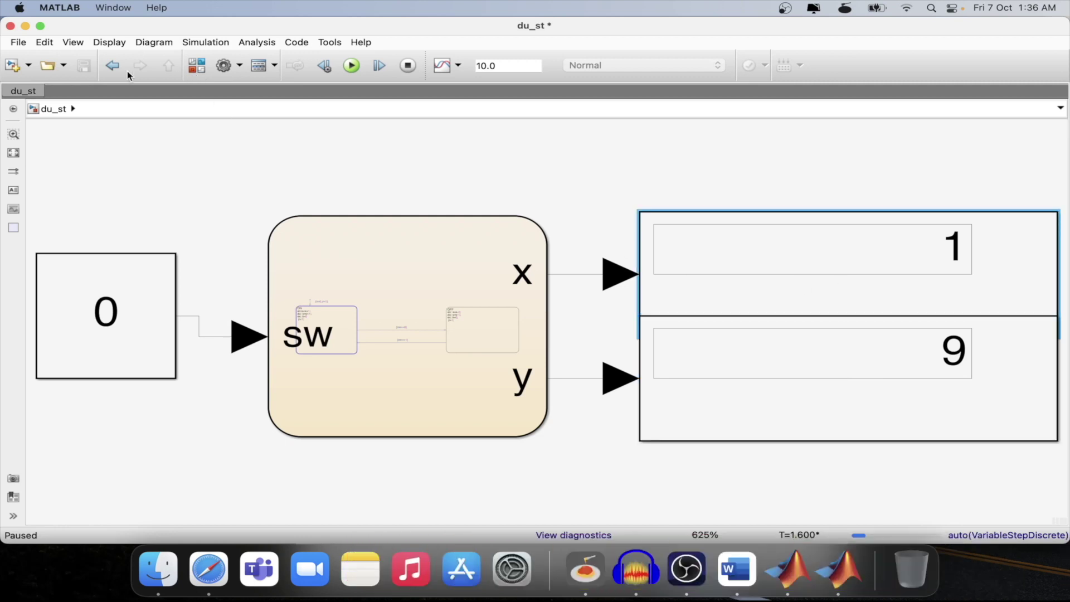
double_click(388, 326)
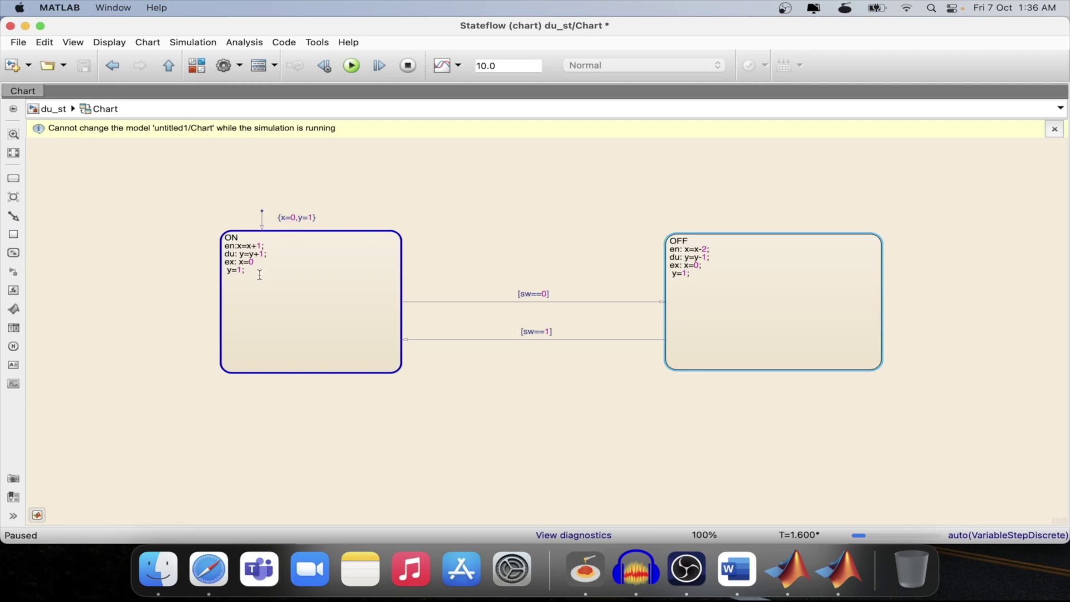
mouse_move(249, 262)
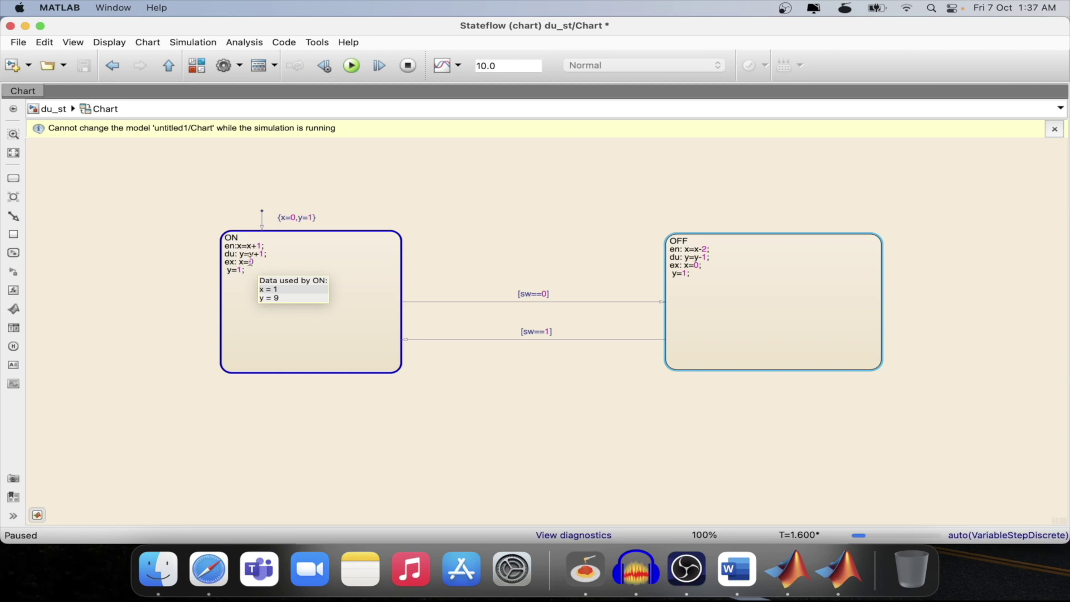
key(Escape)
- Point out the Display blocks, then step once so x shows -2 and y shows 1
click(838, 264)
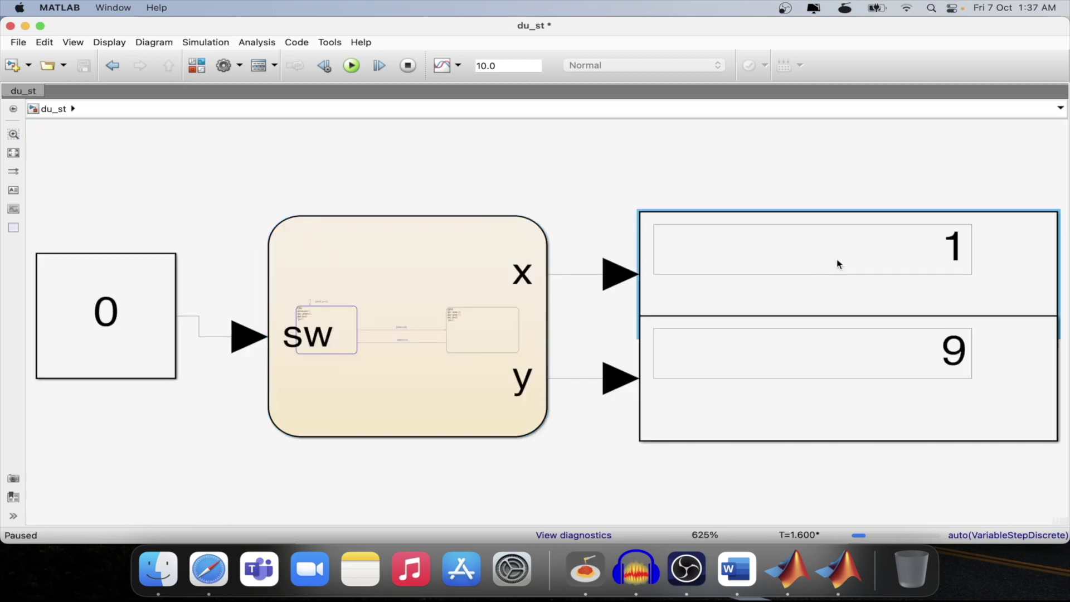
click(843, 394)
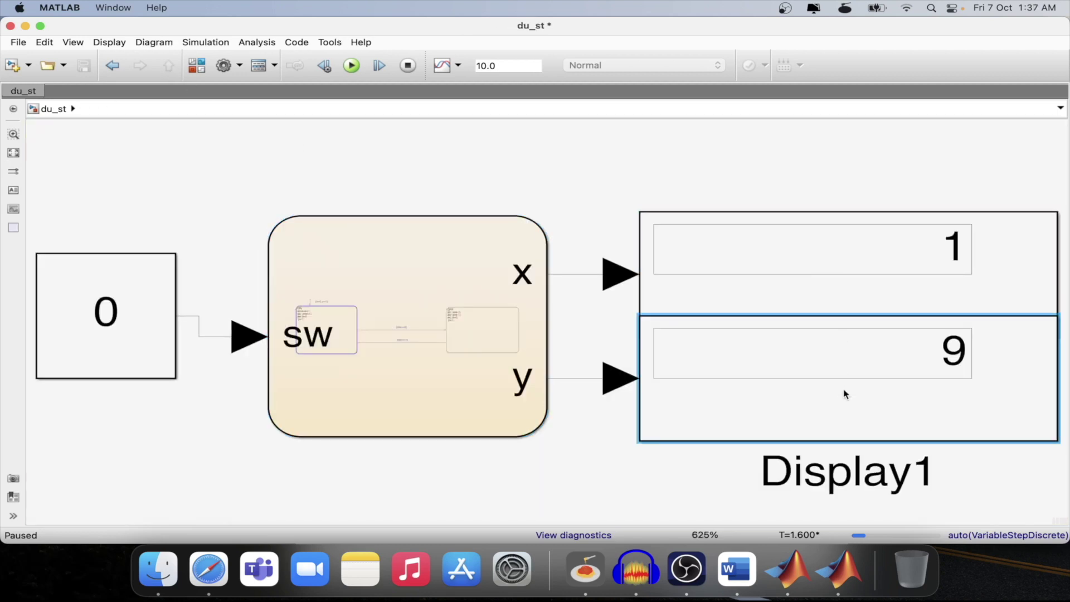
click(849, 280)
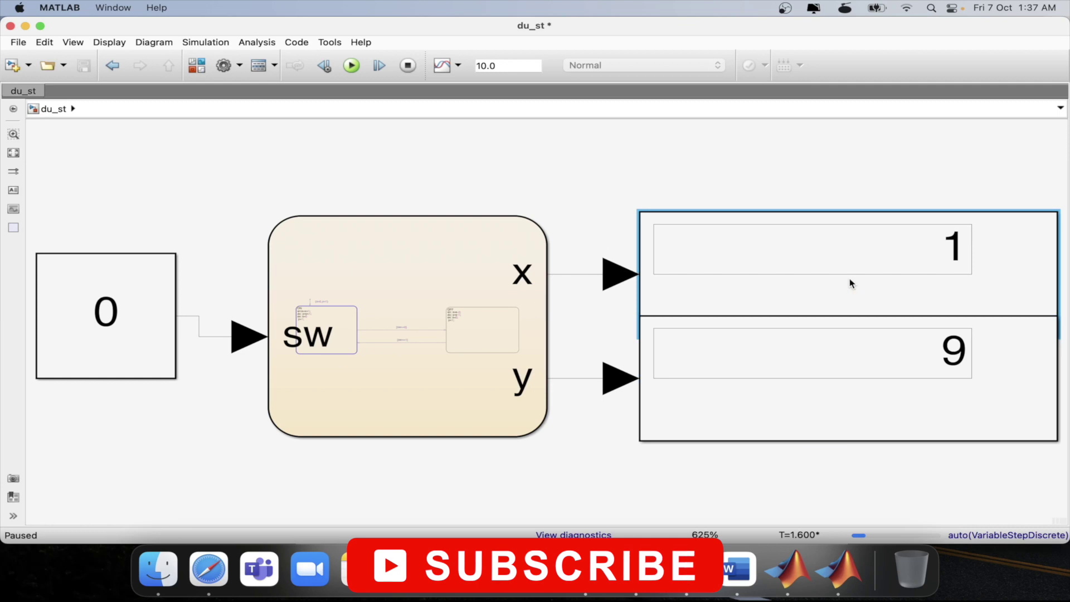
click(883, 365)
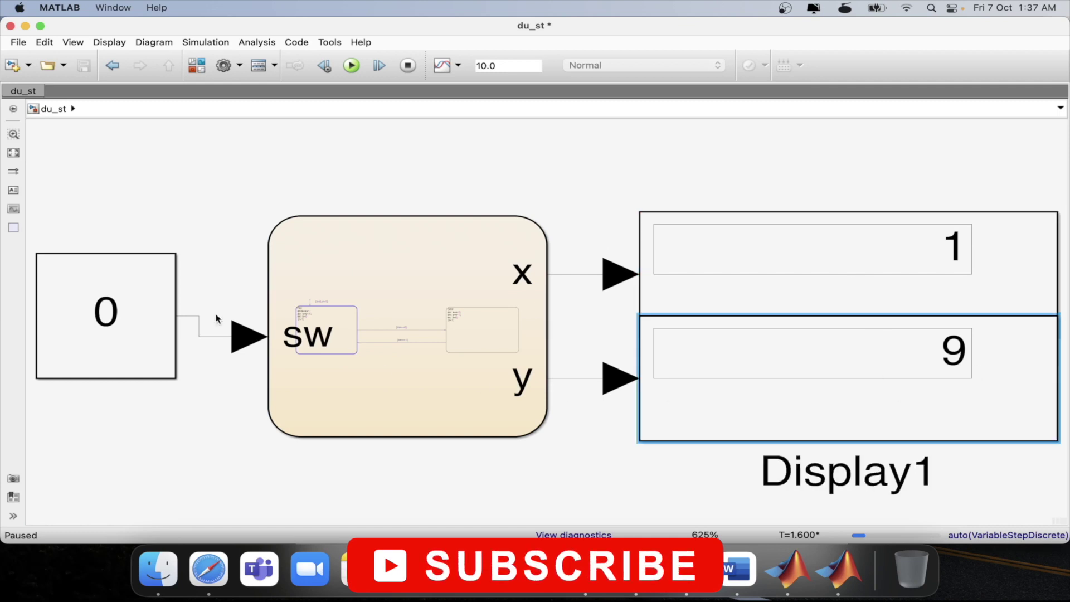
click(380, 67)
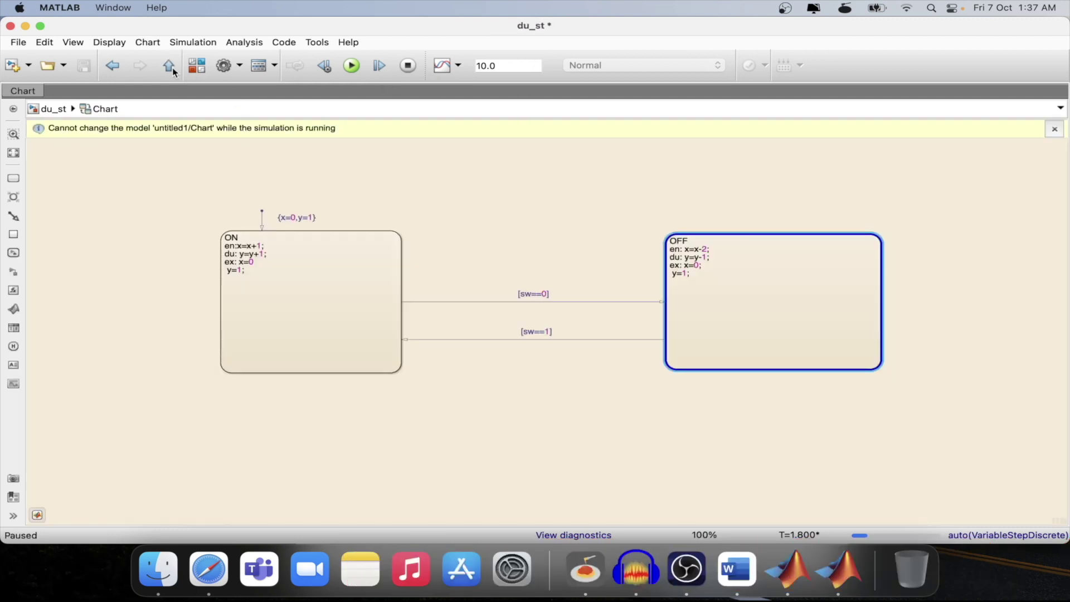
- View the chart's states, return to du_st, and step twice so y drops to -10 with x at -2
click(170, 66)
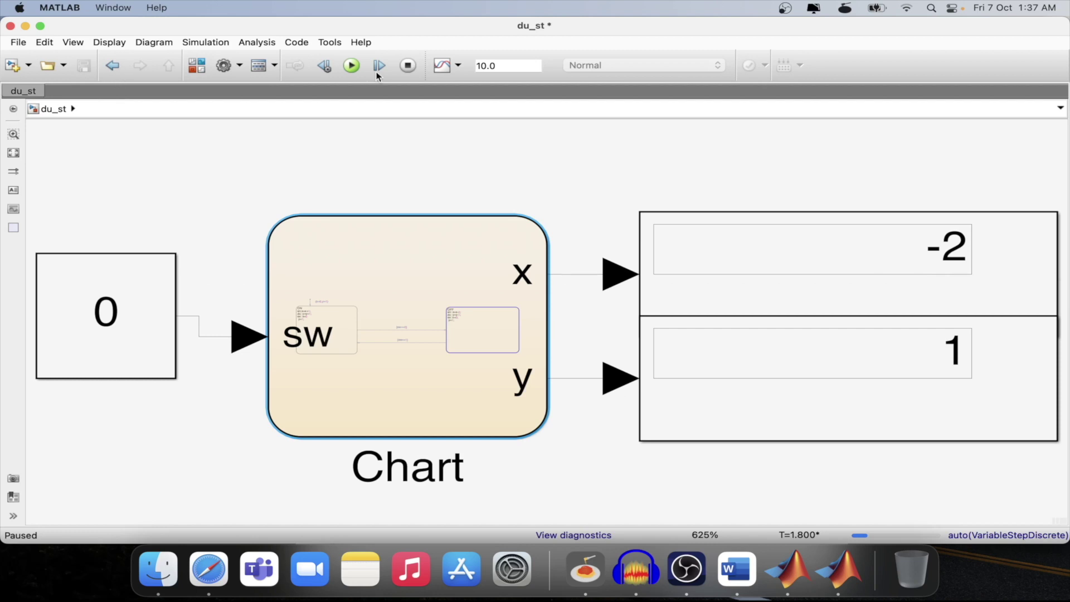
double_click(416, 302)
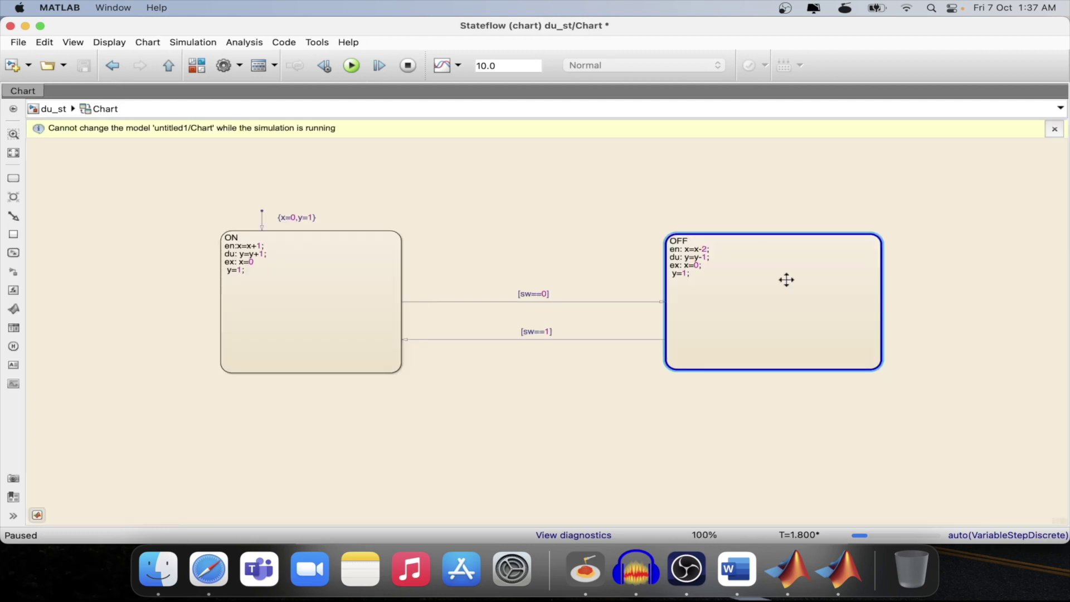
click(319, 281)
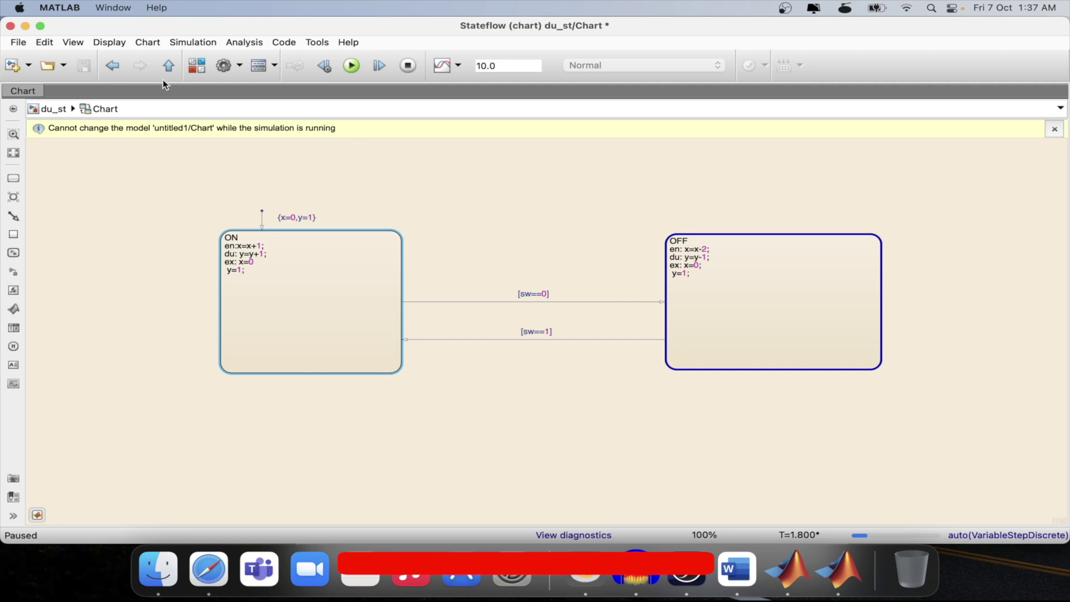
click(169, 67)
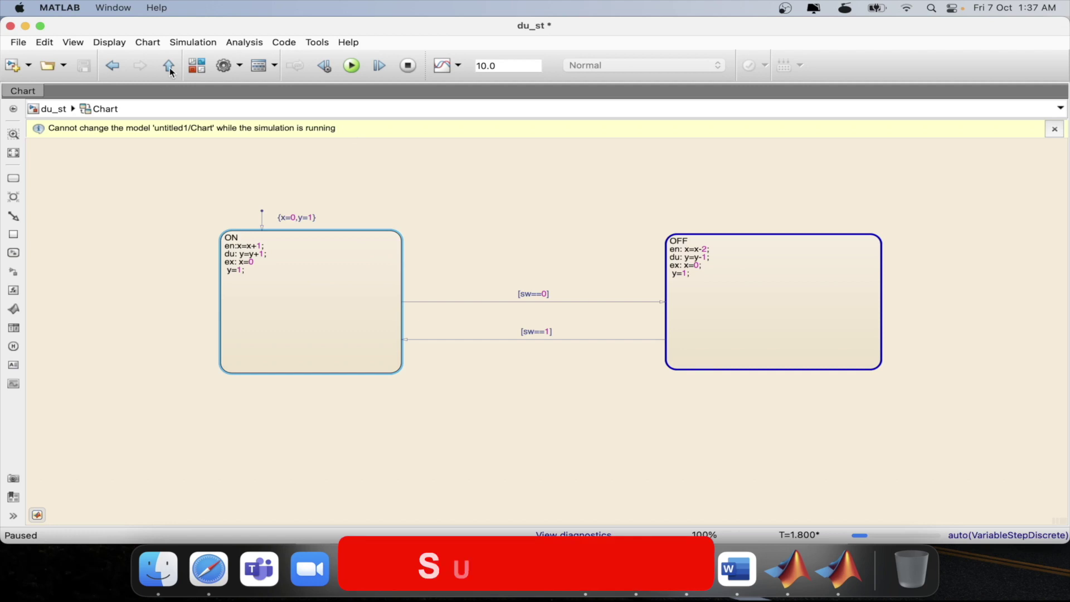
click(887, 284)
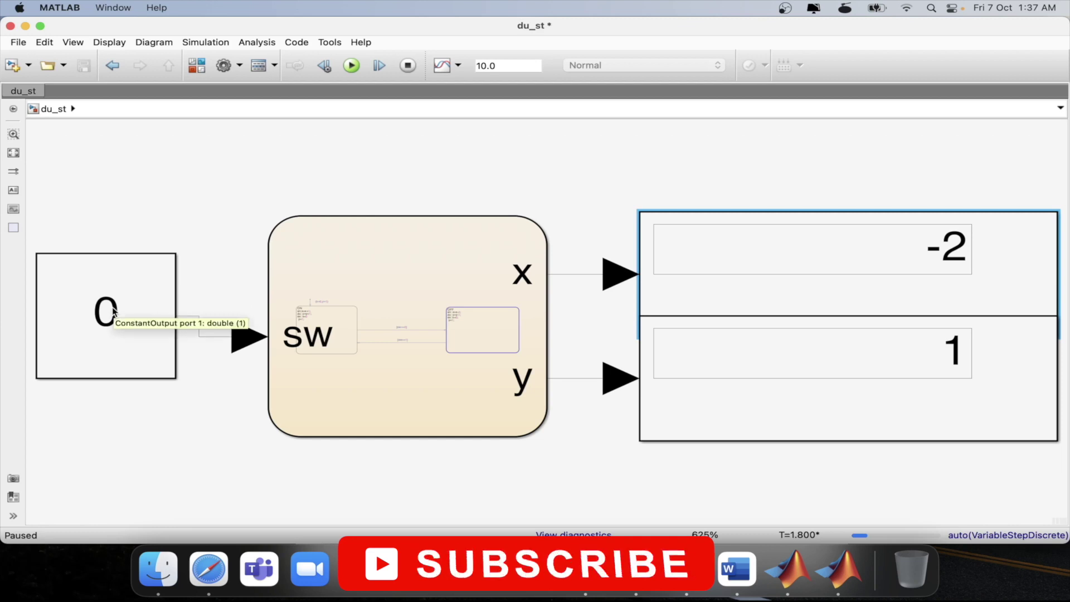
click(379, 67)
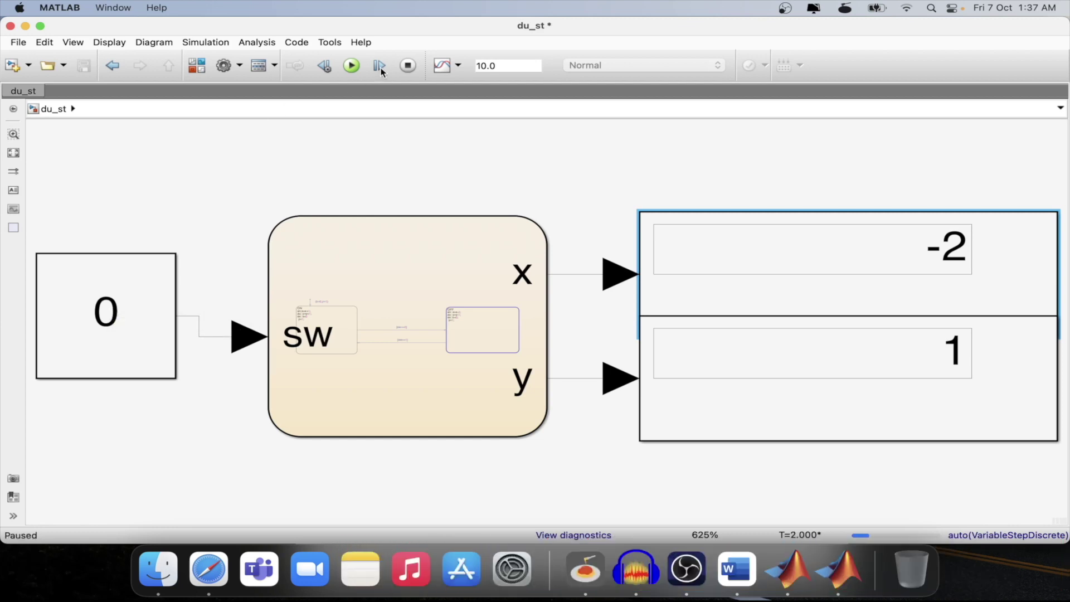
click(380, 67)
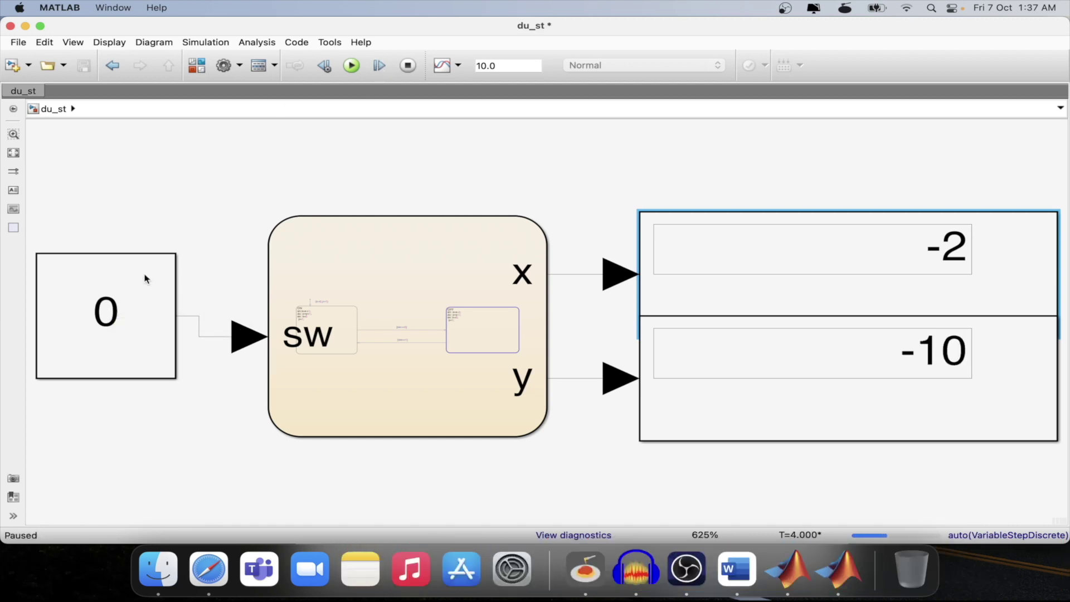
- Set the switch Constant to 1, step once so x and y both show 1, and open the Chart
double_click(102, 316)
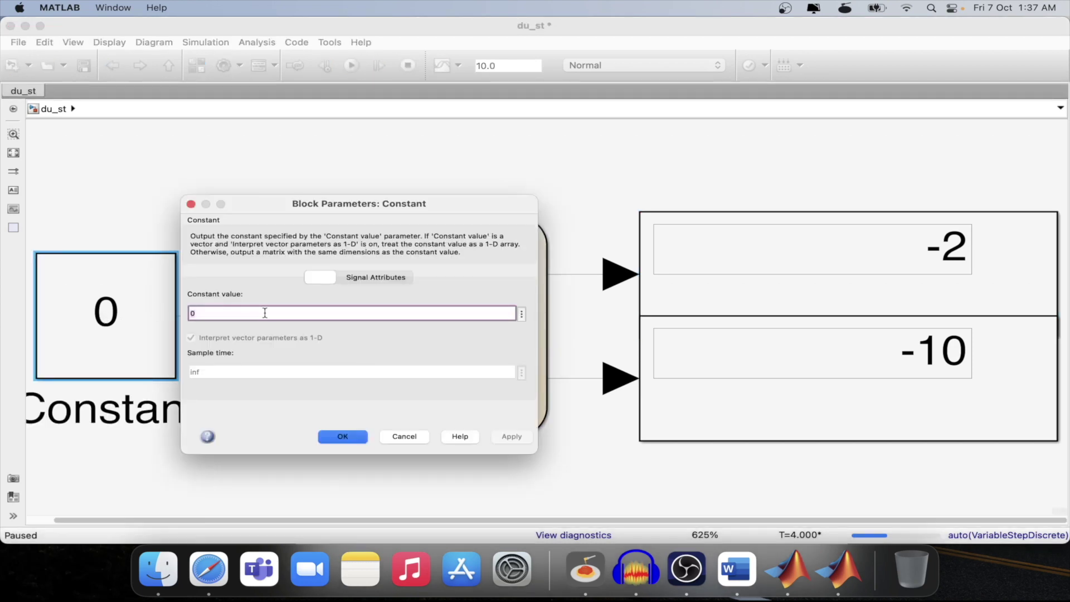
text(1)
click(343, 437)
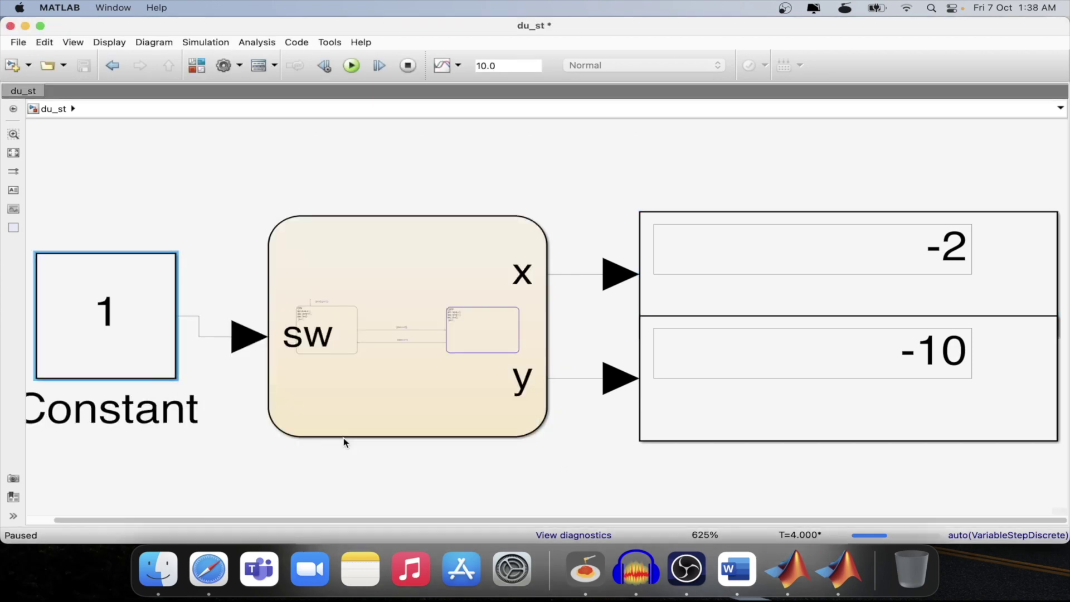
click(380, 65)
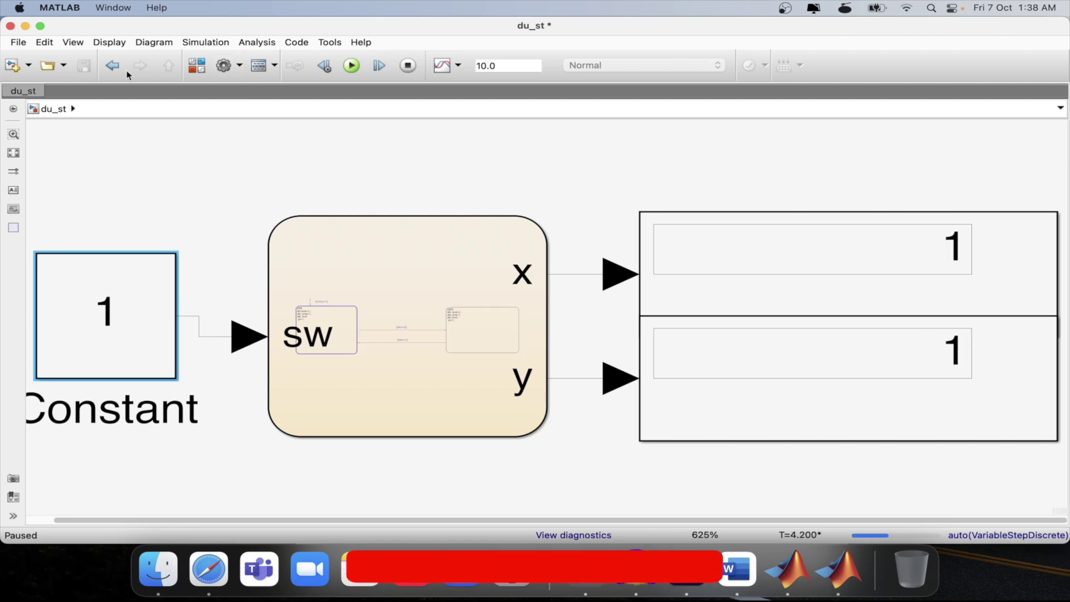
double_click(370, 290)
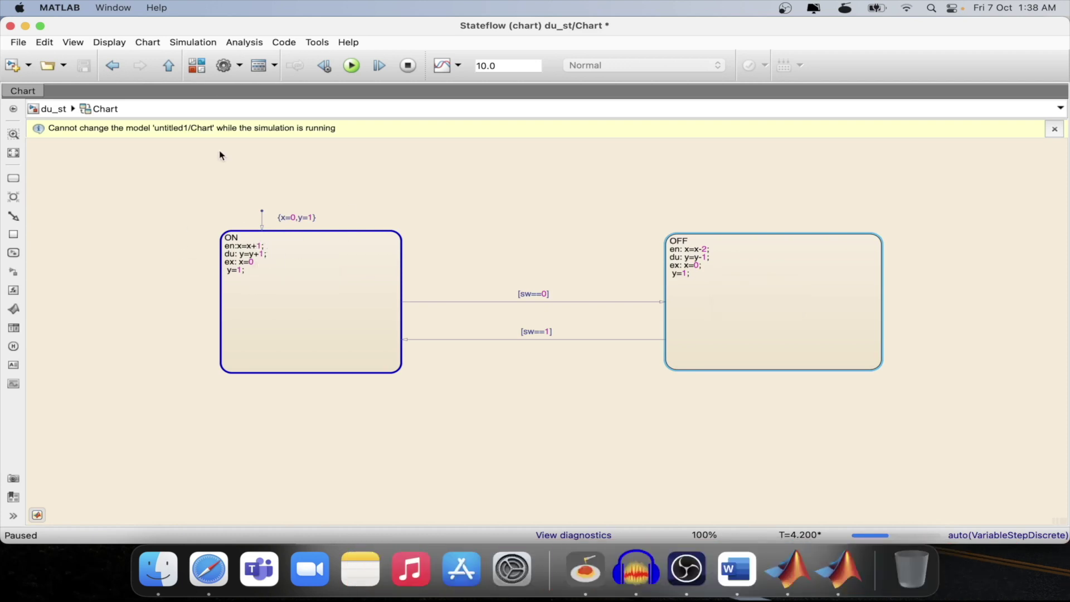
- Check the chart's states and return to the top-level du_st model
click(170, 66)
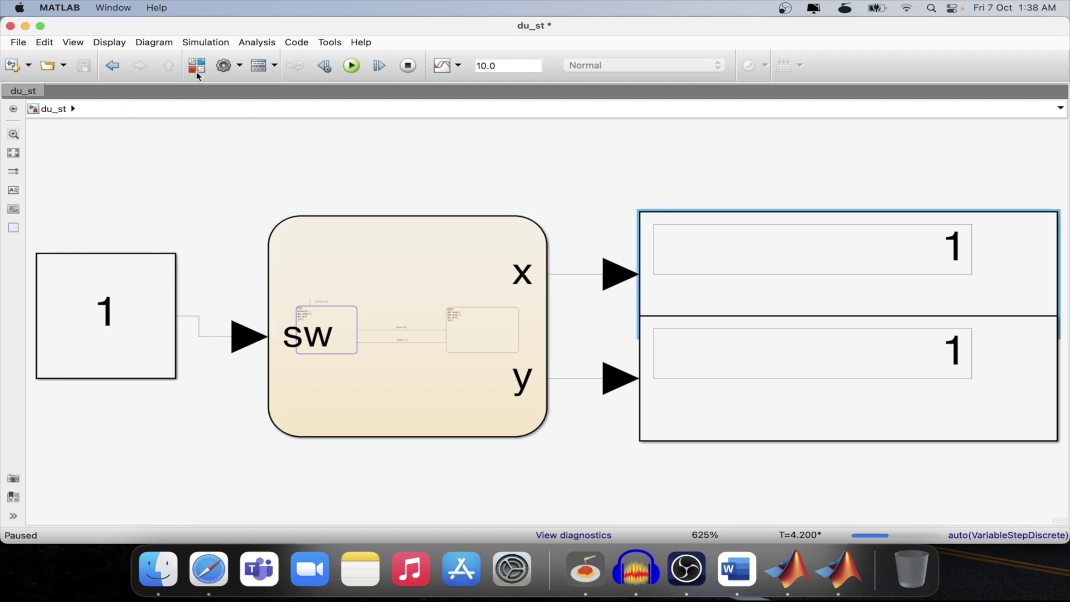
double_click(382, 245)
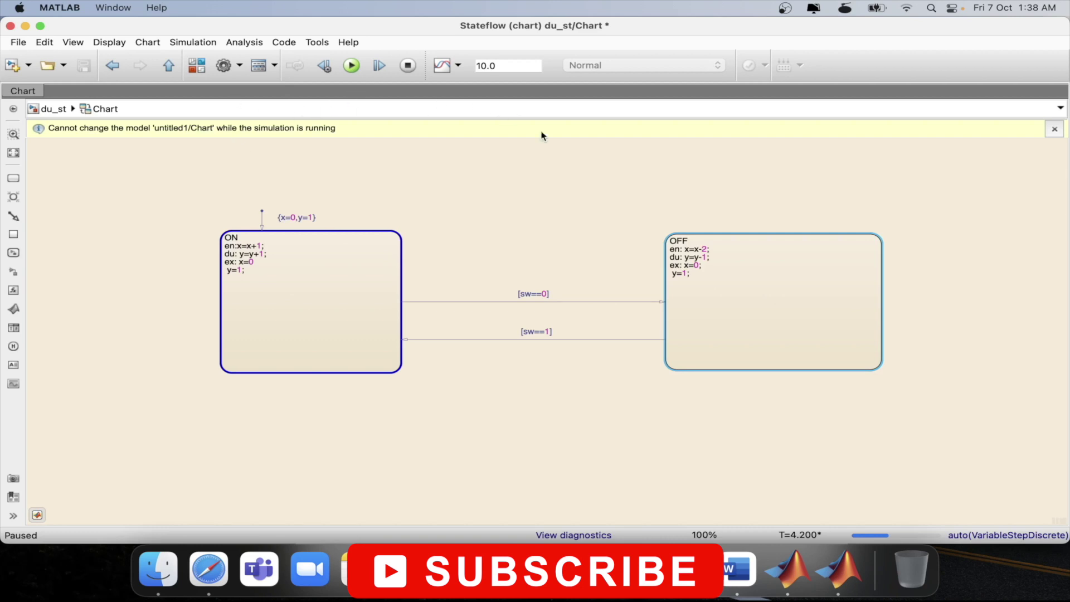
click(169, 66)
- Step the simulation seven times so y climbs to 23 with x at 1, then check the chart data
click(382, 67)
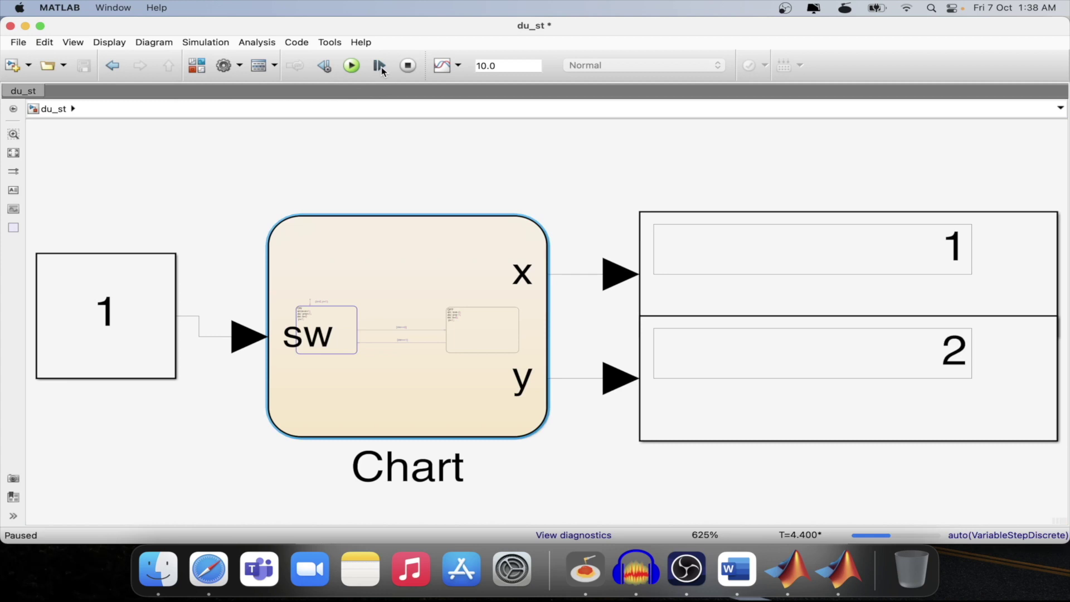
click(381, 67)
click(381, 67)
click(381, 68)
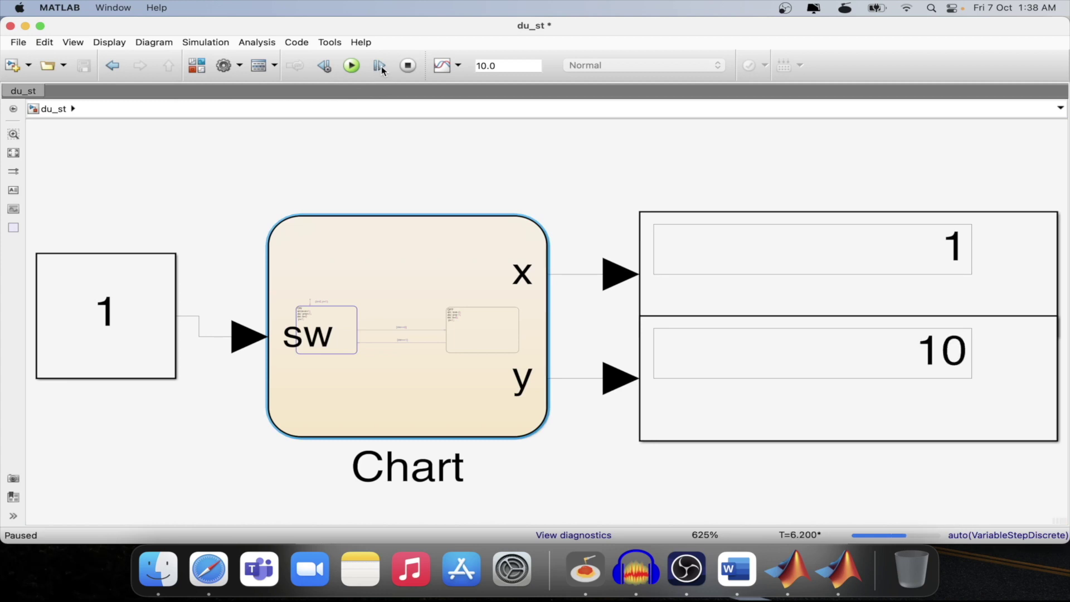
click(381, 67)
click(381, 67)
click(381, 67)
click(381, 67)
double_click(381, 313)
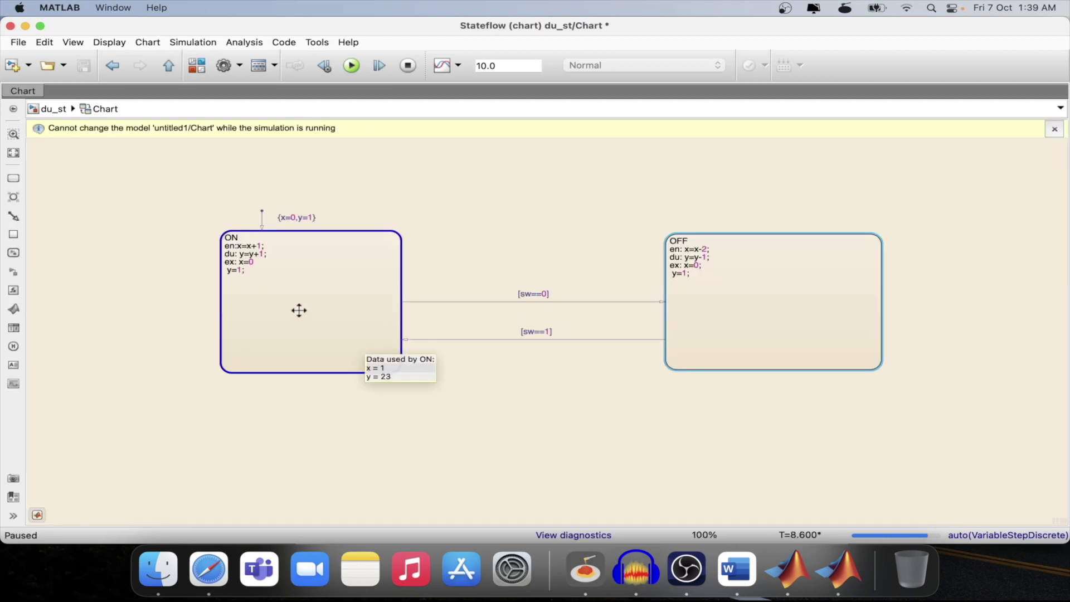